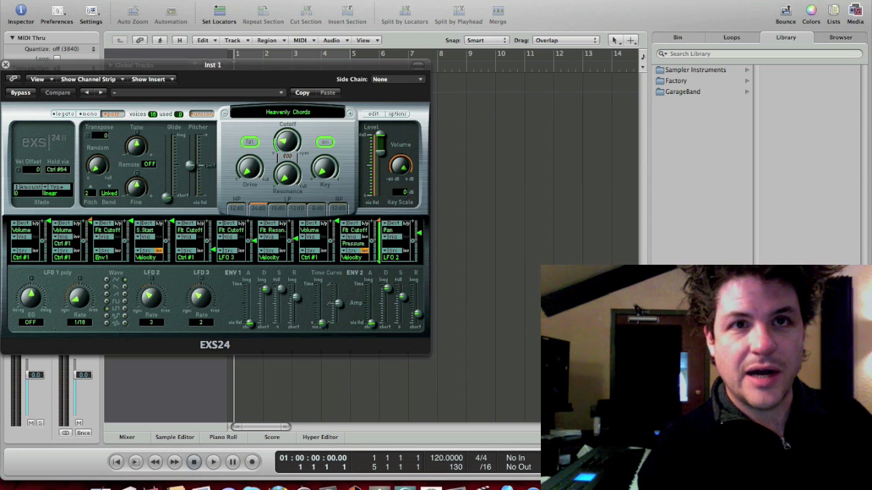
- Open Controller Assignments from Track Automation Settings and set it to Expert View
click(163, 0)
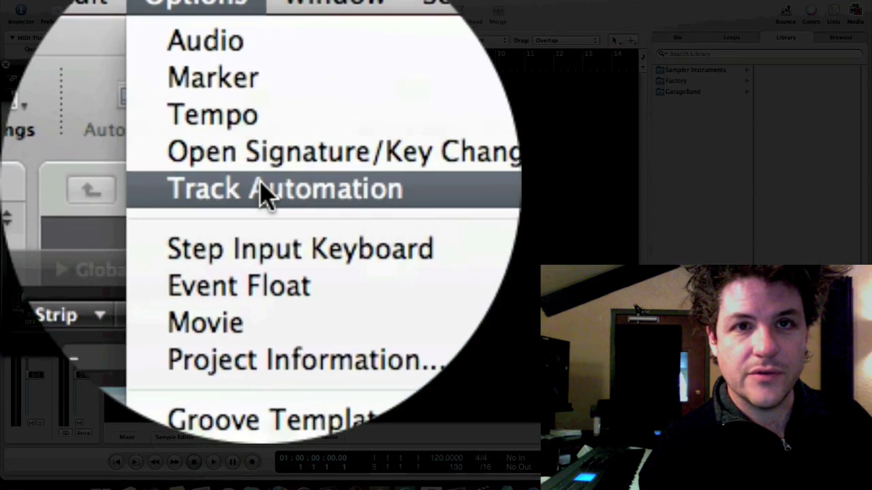
mouse_move(174, 42)
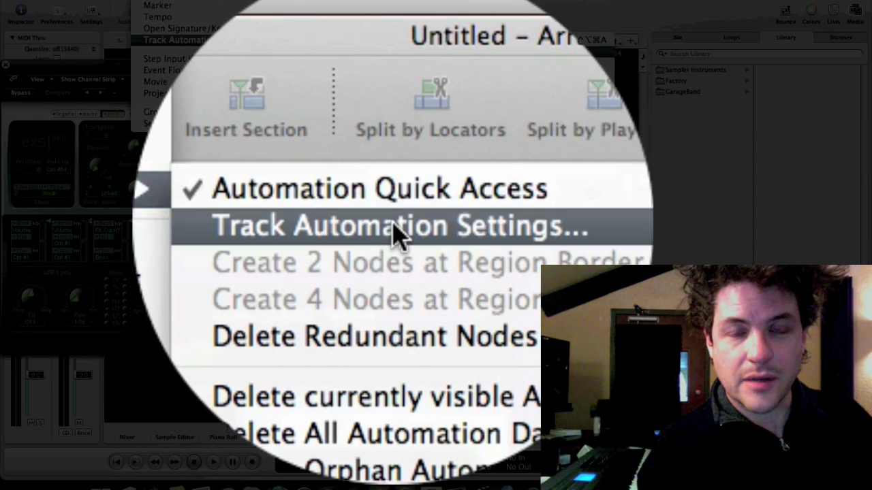
click(393, 225)
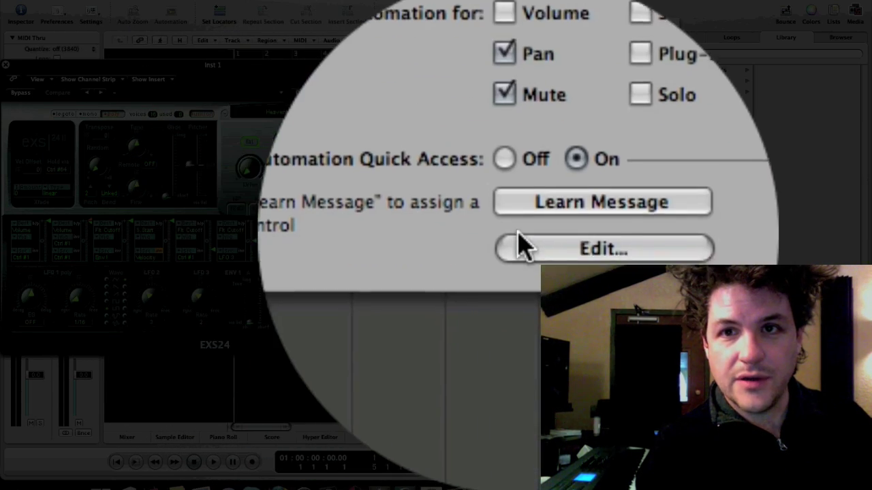
click(528, 238)
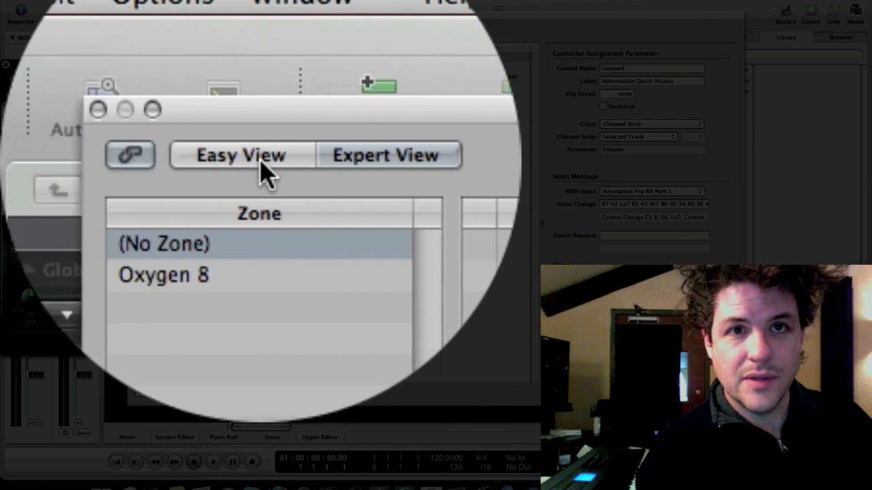
click(262, 159)
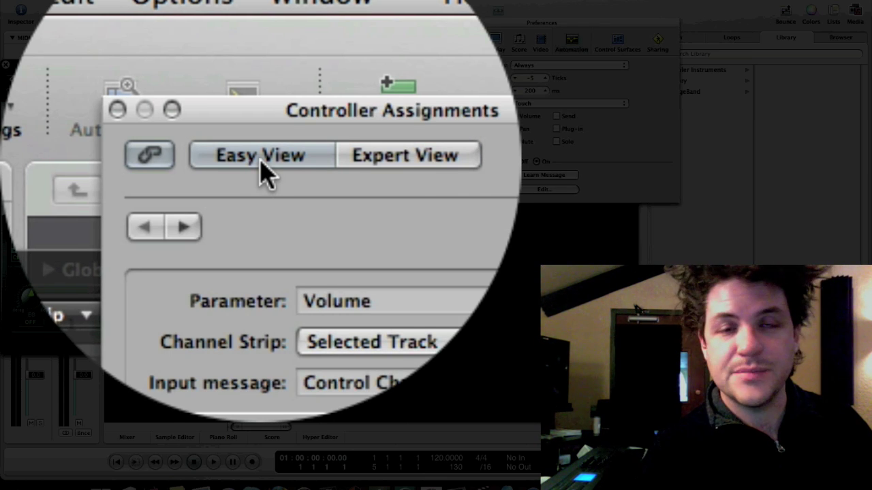
click(262, 160)
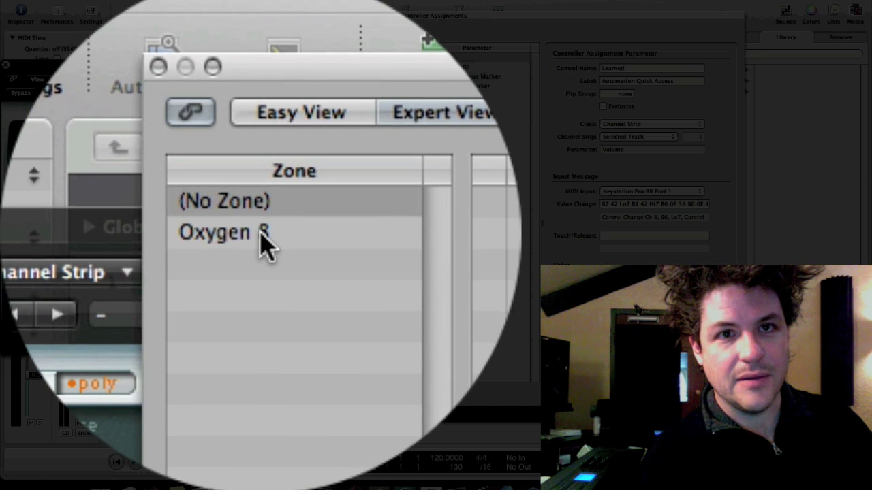
- Select the Oxygen 8 zone to display its modes and assignments
click(262, 235)
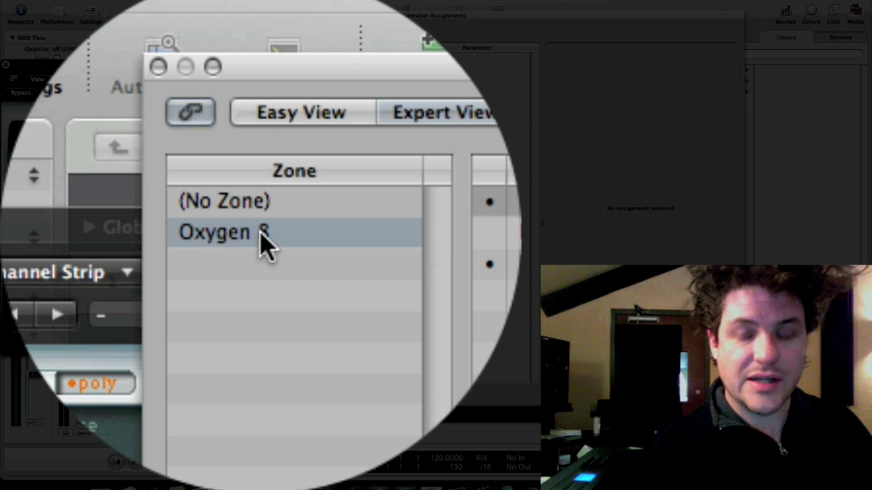
- Delete the Oxygen 8 zone and its Fader and ESM modes, then select (No Zone)
double_click(261, 235)
key(BackSpace)
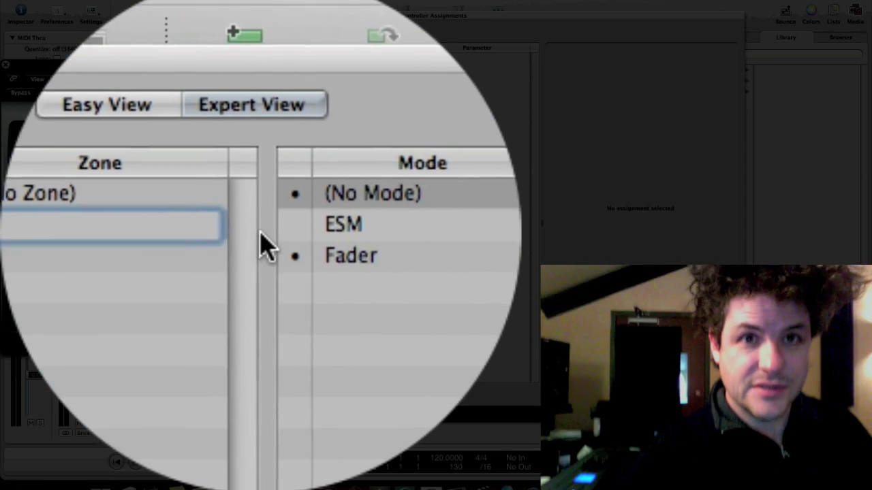
click(515, 259)
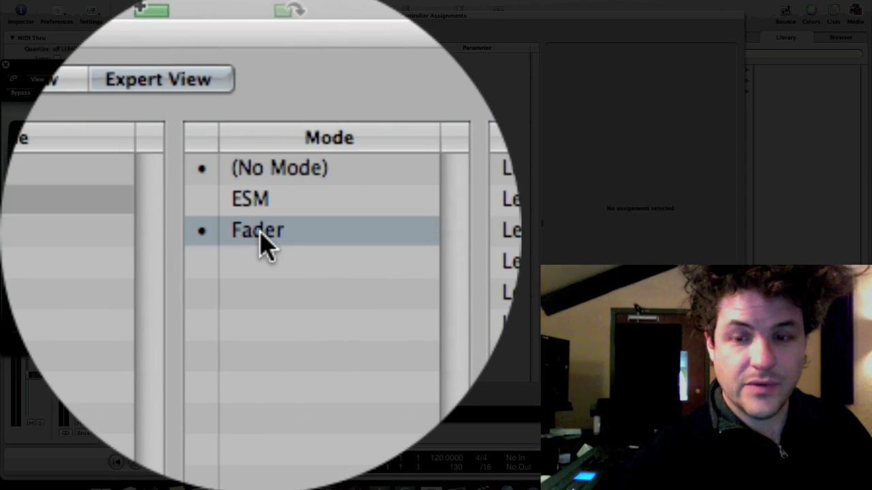
key(BackSpace)
click(262, 202)
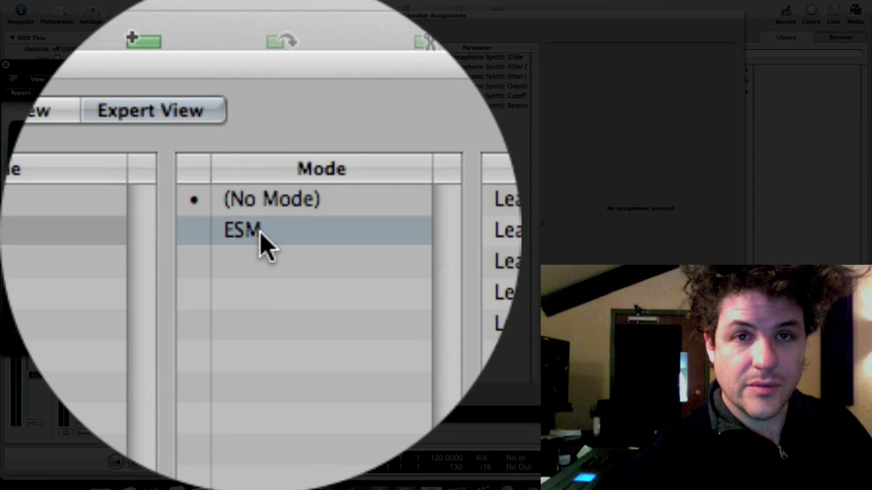
key(BackSpace)
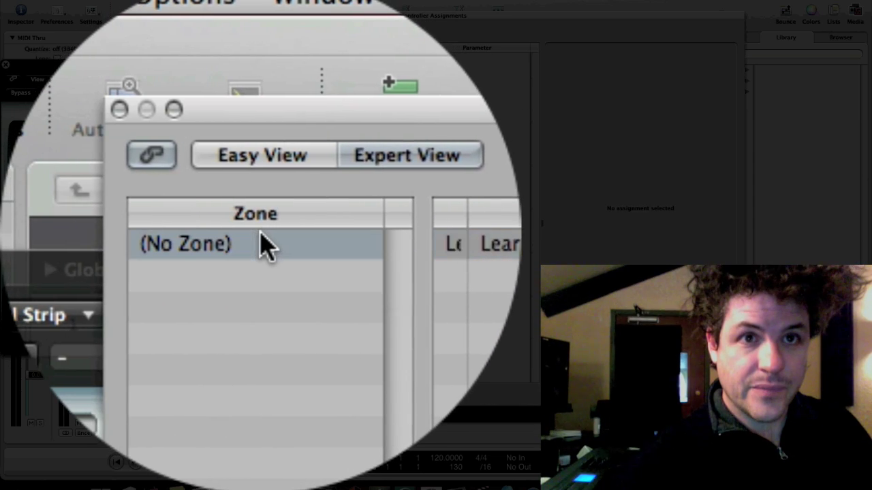
click(265, 247)
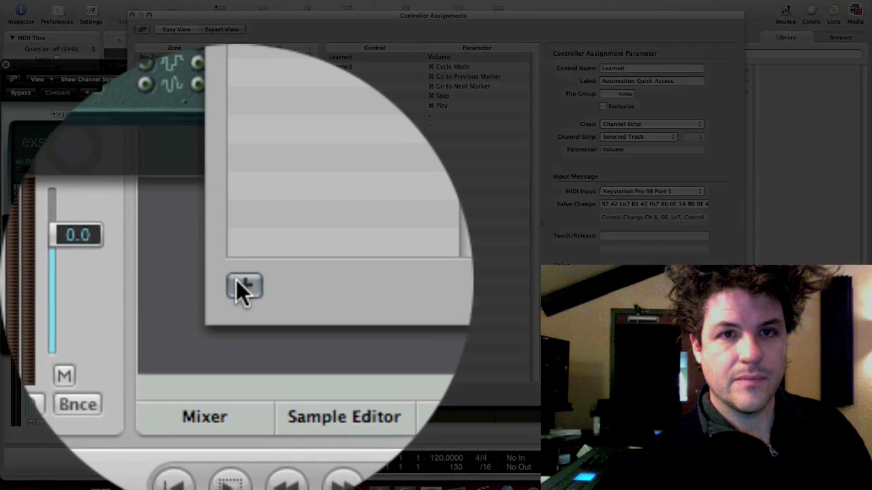
- Create a new controller zone named 'Keystation PRO'
click(140, 393)
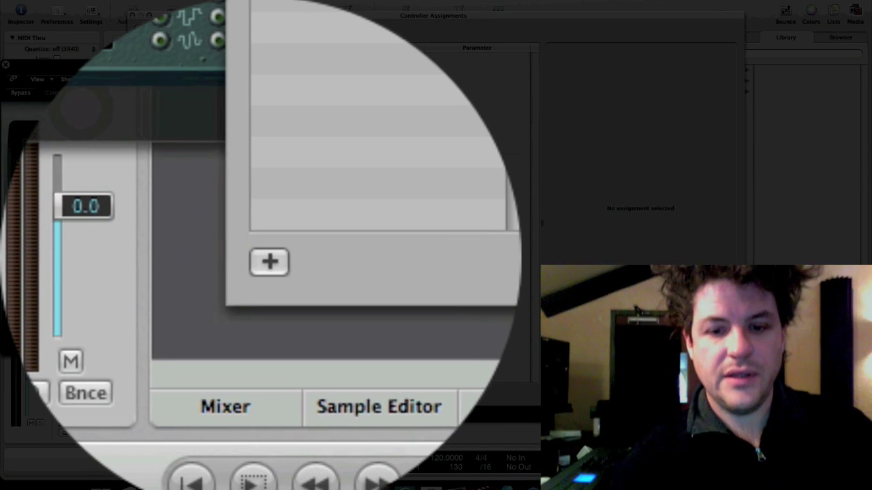
text(Keystation P)
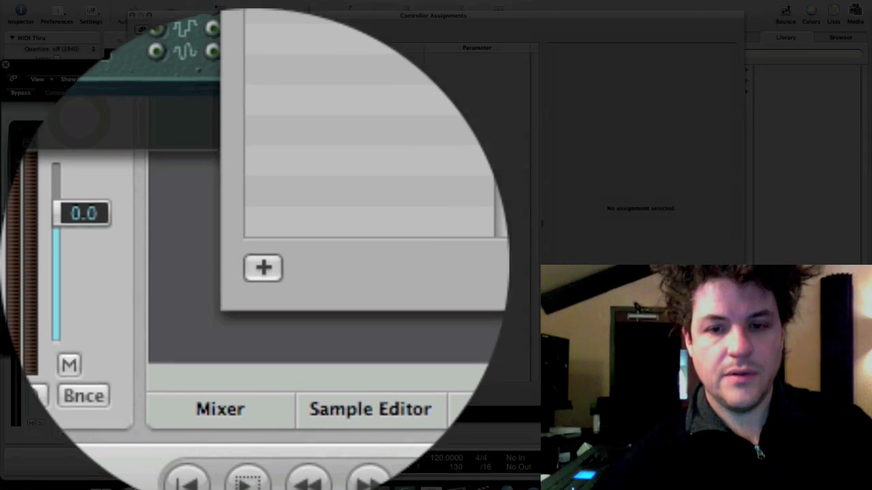
text(RO)
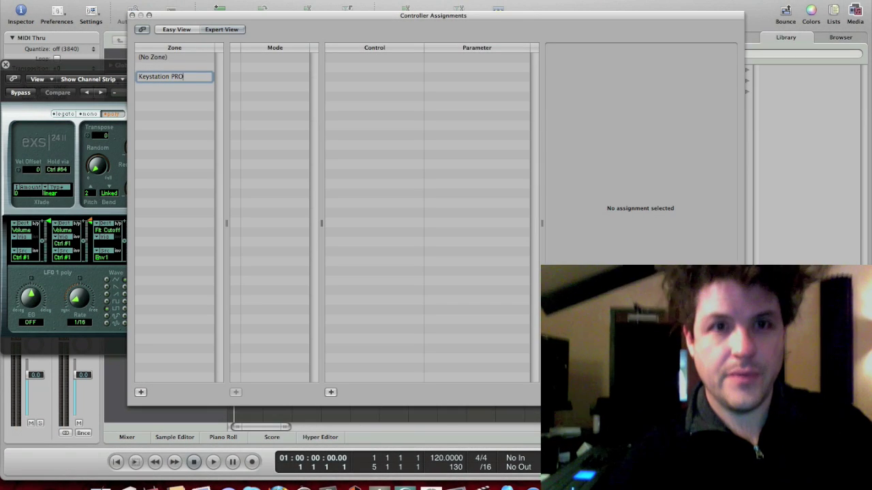
key(Return)
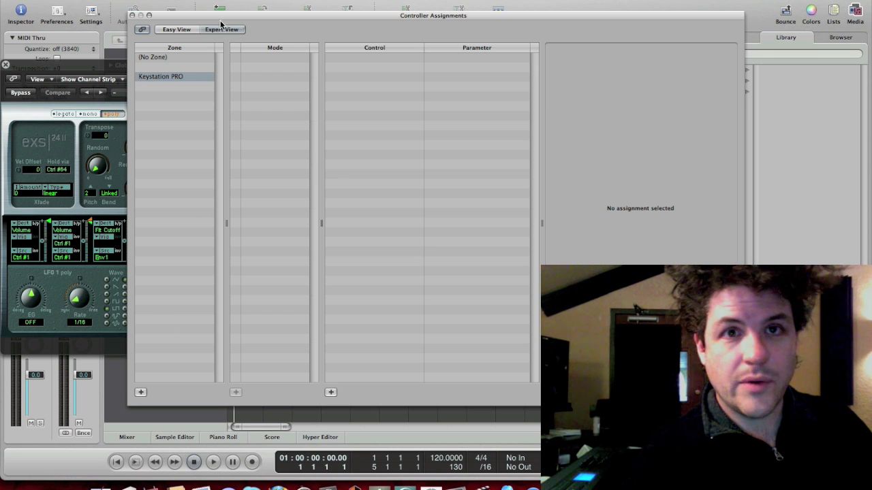
- Place EXS24 beside Controller Assignments, enable Learn Mode, and learn filter cutoff and resonance
drag(221, 18, 364, 1)
drag(216, 67, 56, 25)
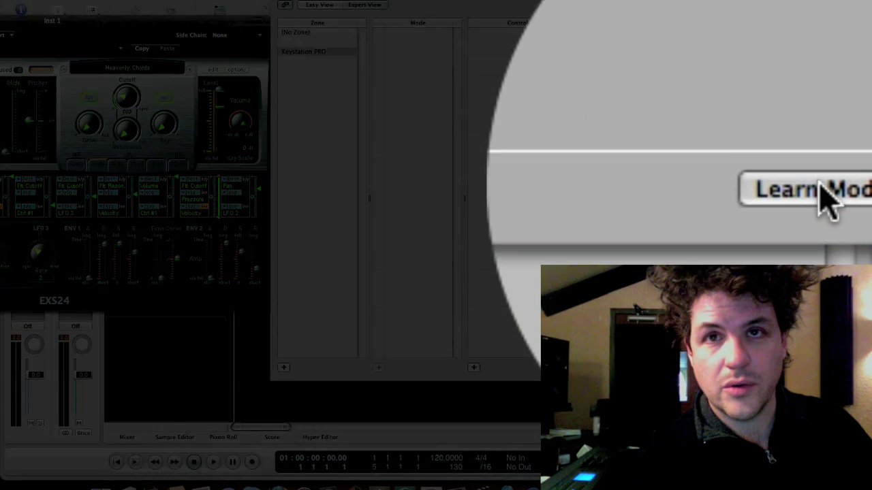
click(821, 180)
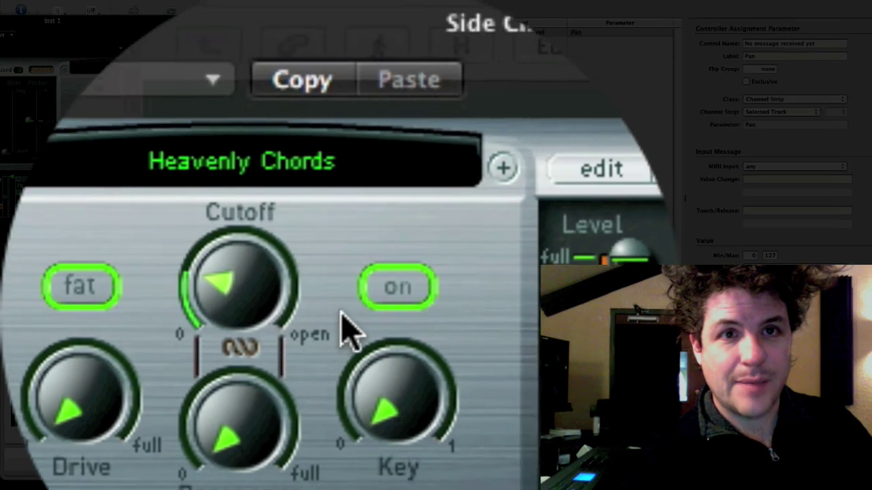
click(257, 289)
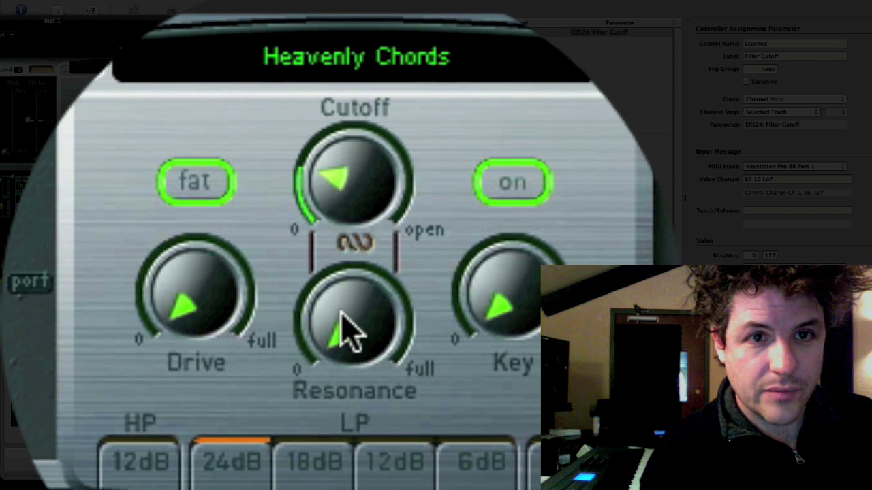
click(340, 315)
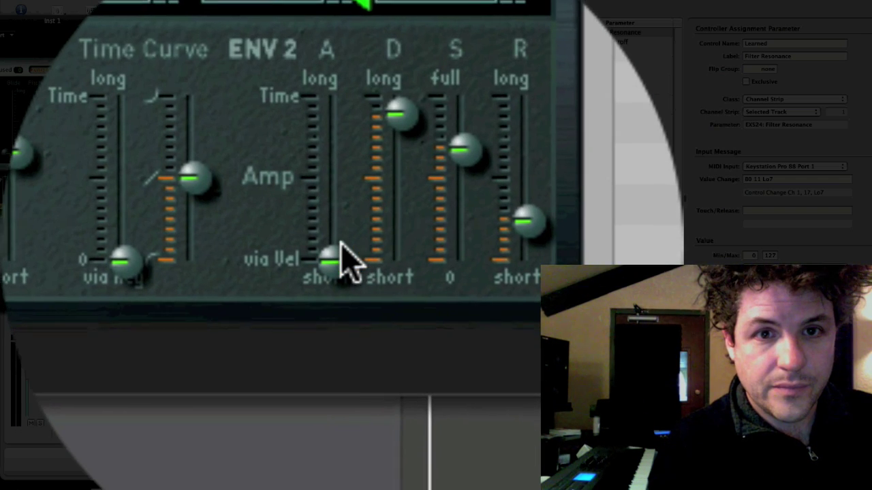
- Learn controls for EXS24 Env2 attack via velocity, attack, decay, sustain and release
click(340, 244)
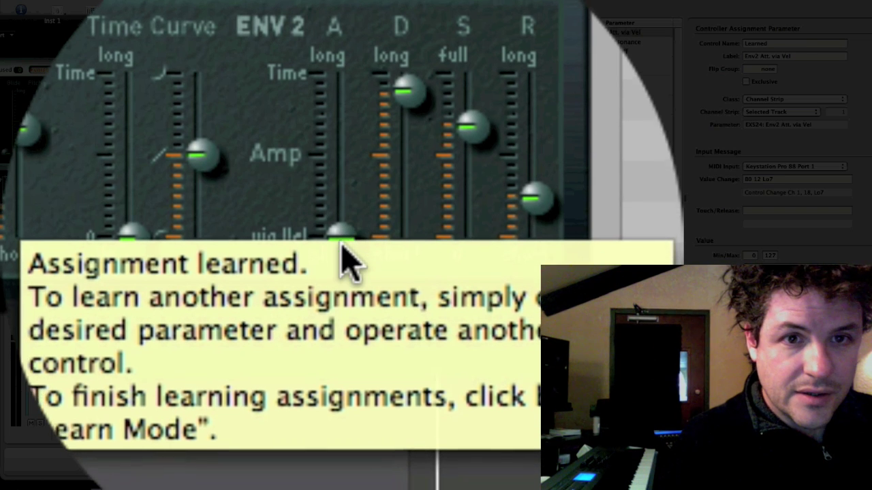
click(342, 245)
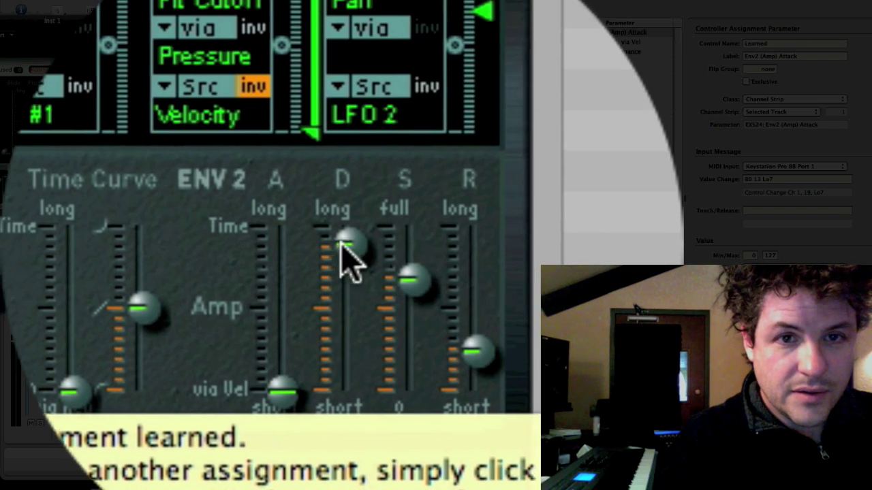
click(407, 89)
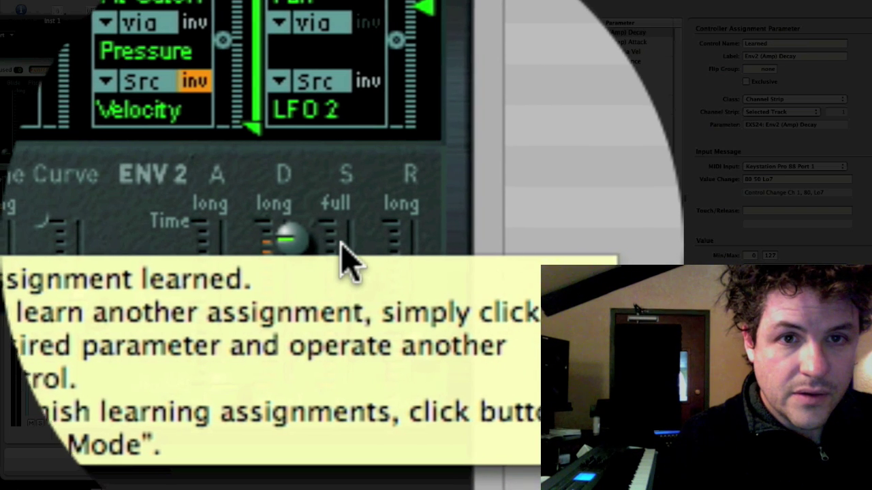
click(385, 242)
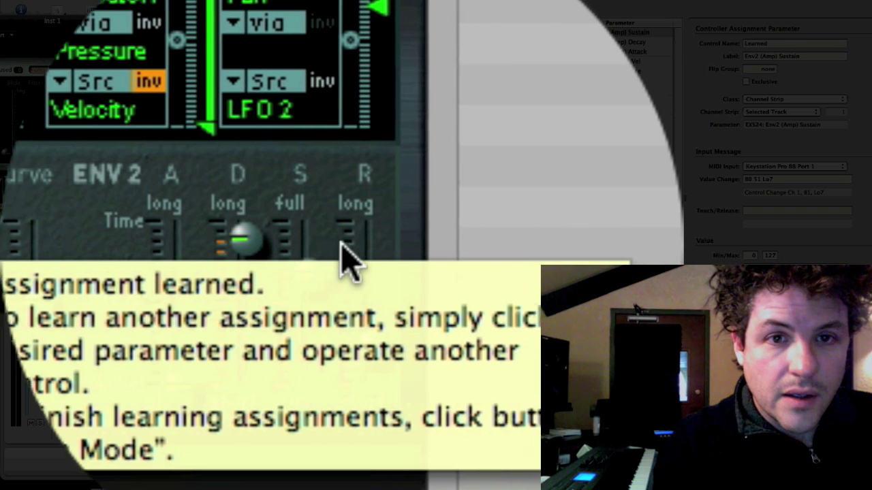
click(392, 242)
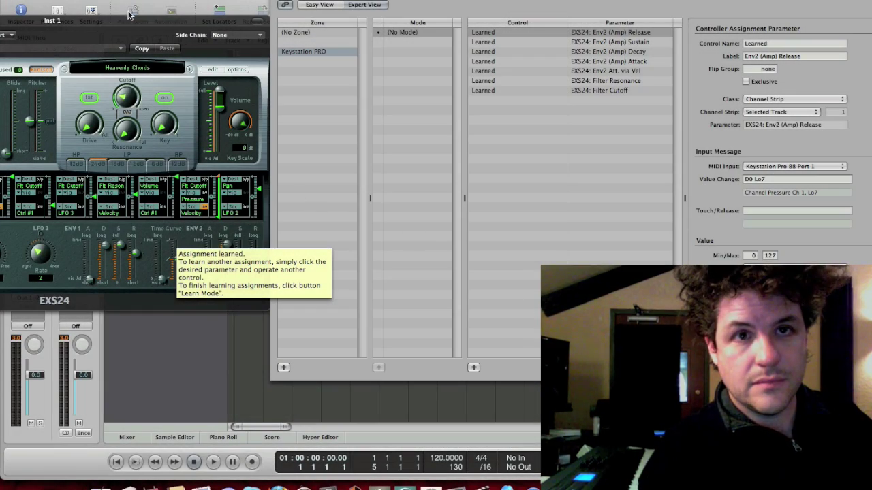
- Move the EXS24 window aside and close it to reveal the assignments
drag(129, 15, 394, 0)
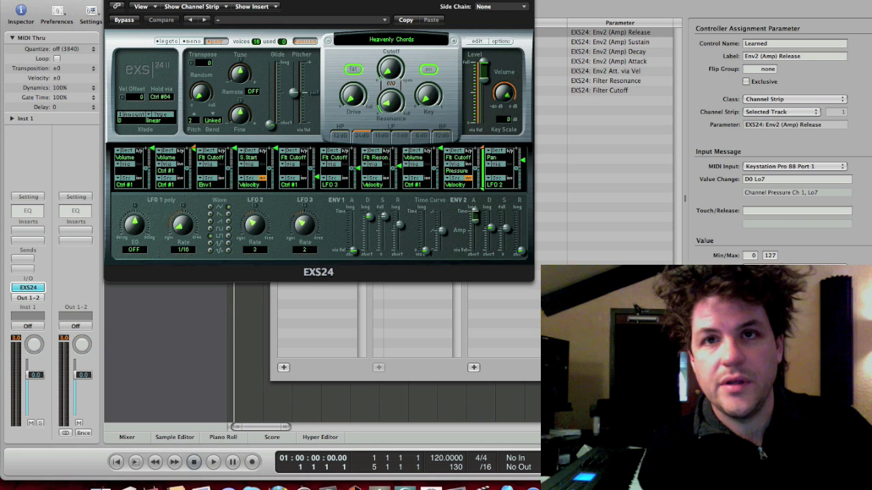
click(109, 2)
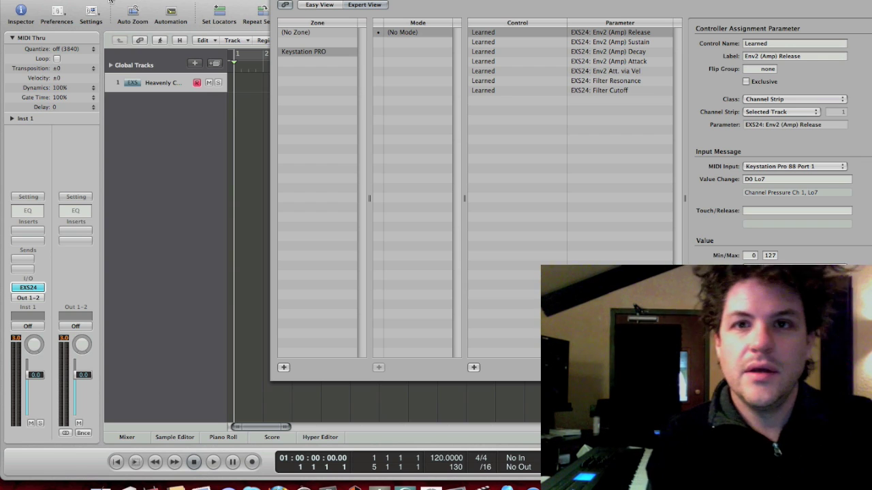
- Select (No Mode) in the Keystation PRO zone's Mode column
click(417, 31)
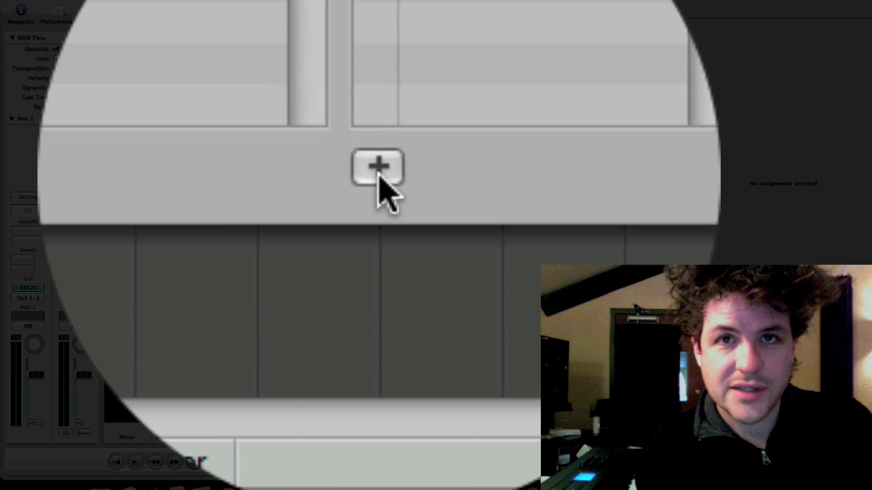
- Add an ES1 mode to Keystation PRO and load ES1 as the track's instrument
click(380, 172)
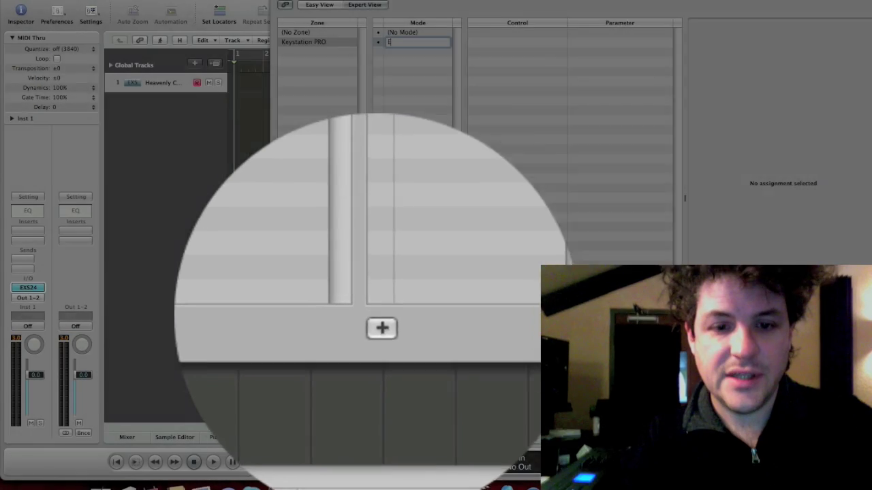
text(ES1)
key(Return)
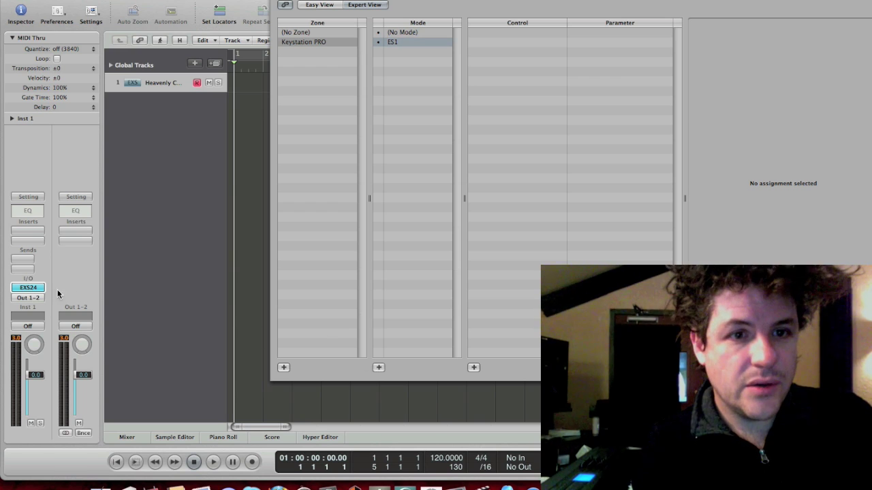
click(33, 289)
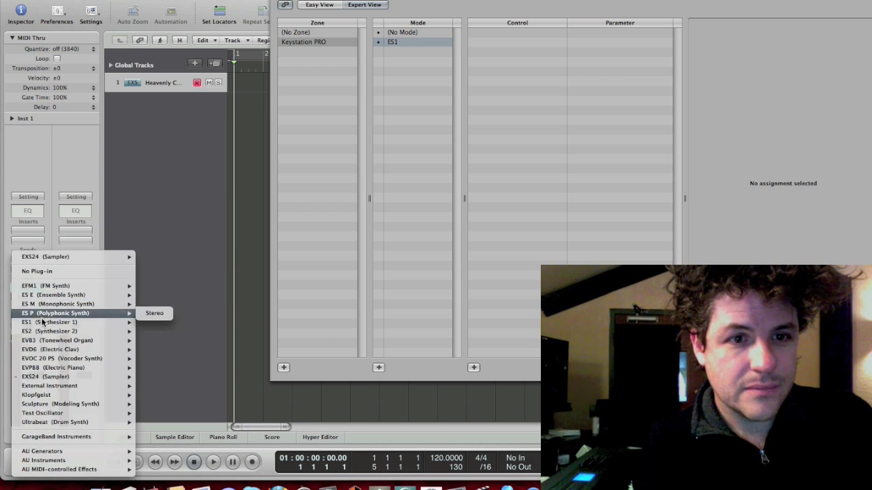
click(41, 319)
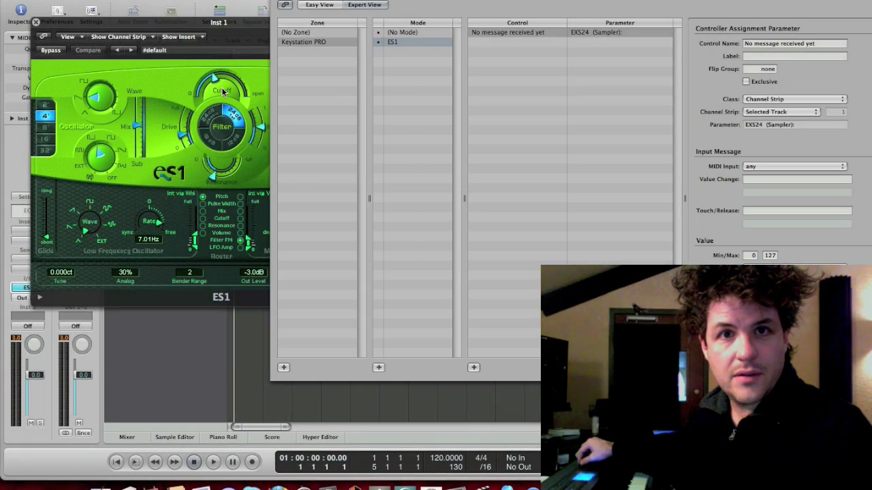
- Learn controllers for ES1 Cutoff, Resonance, and envelope attack, decay and release
click(223, 91)
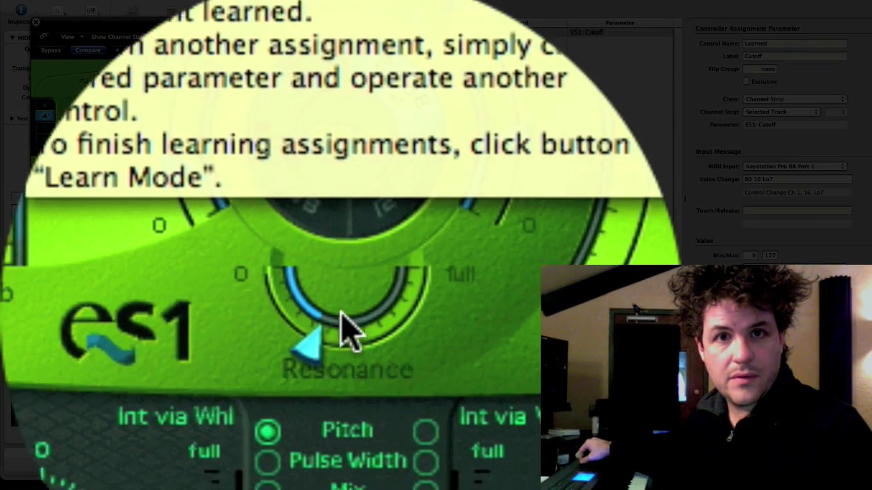
click(344, 330)
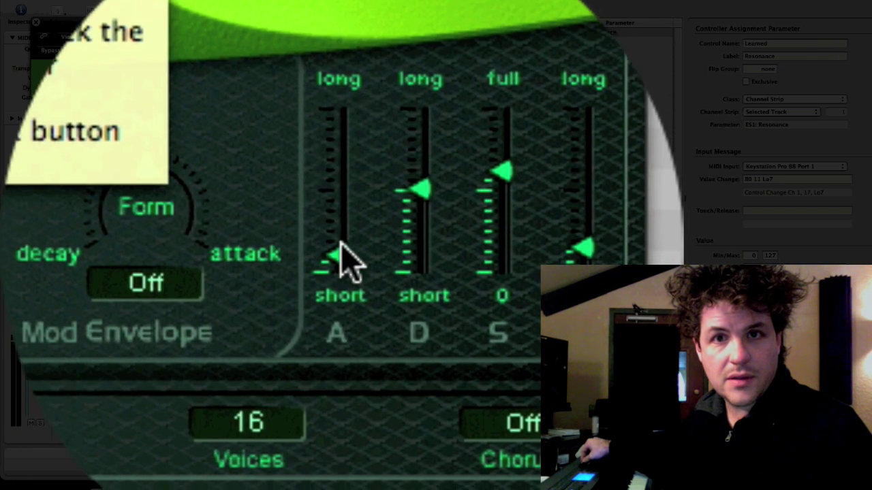
click(344, 250)
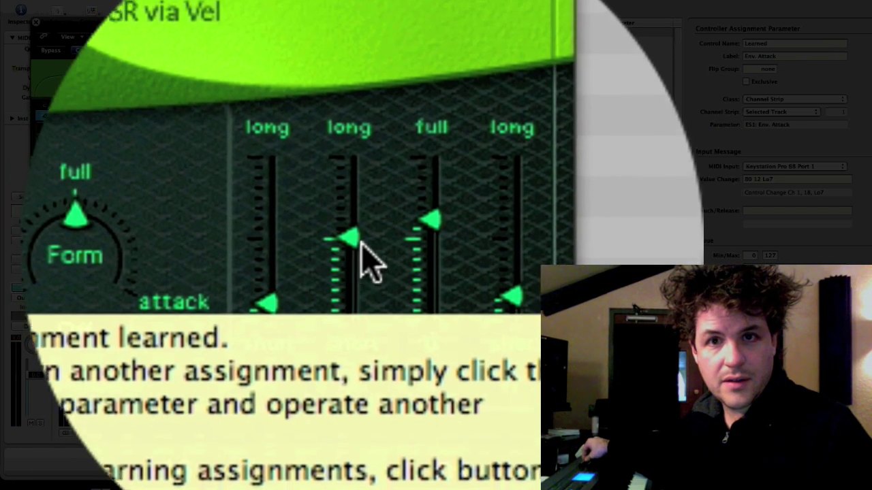
click(359, 242)
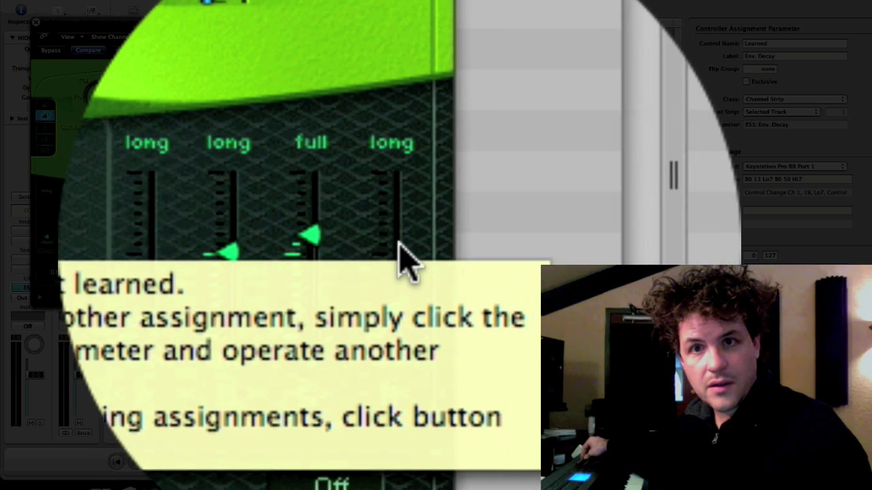
click(400, 248)
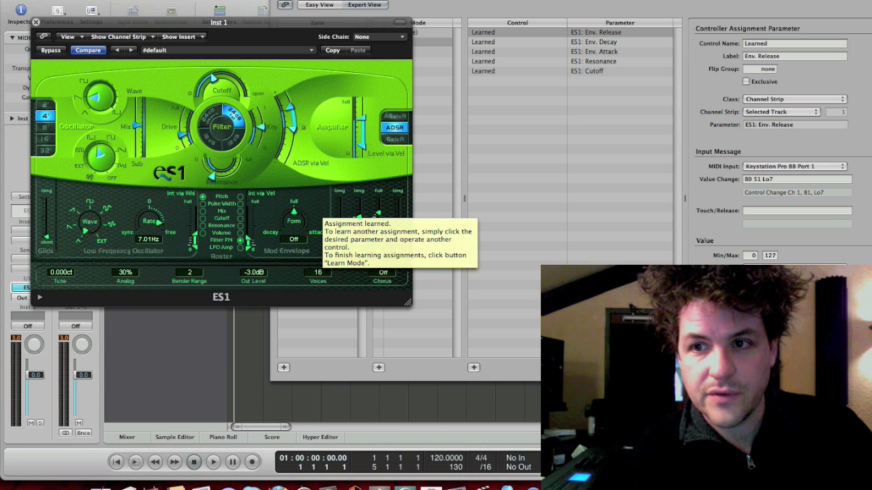
- Delete the leftover EXS24 assignments from (No Mode) and close the ES1 window
click(518, 42)
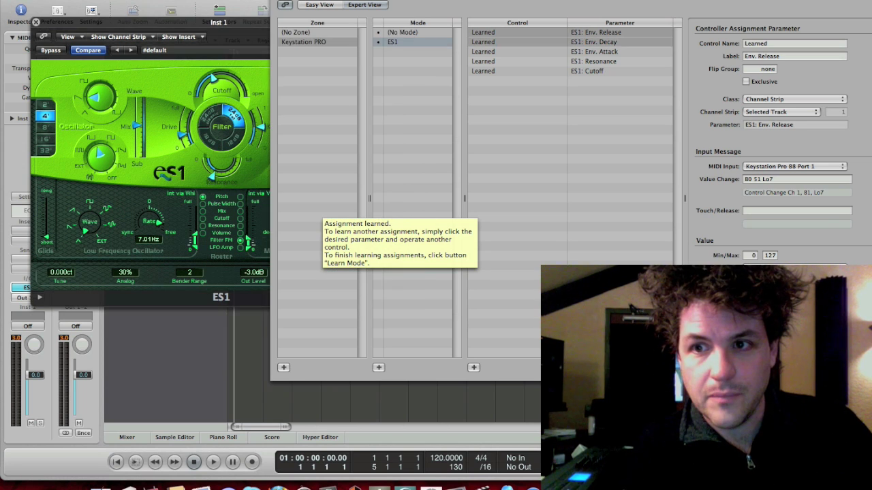
click(397, 34)
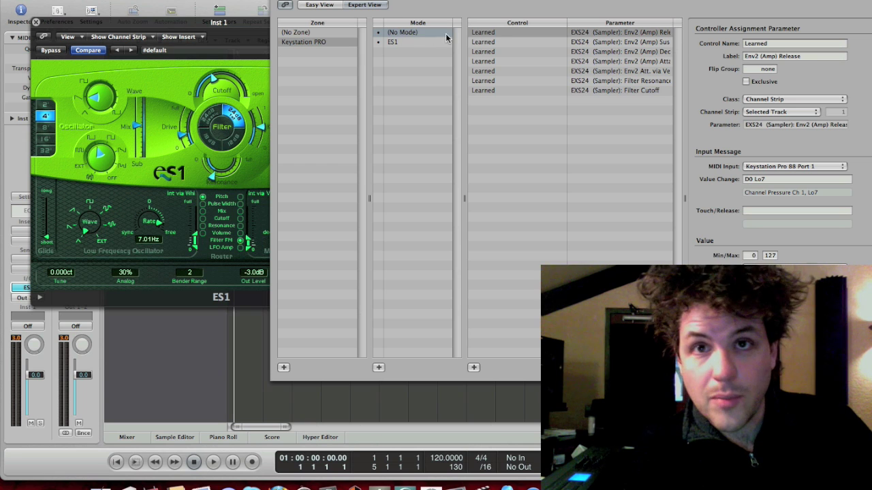
key(Delete)
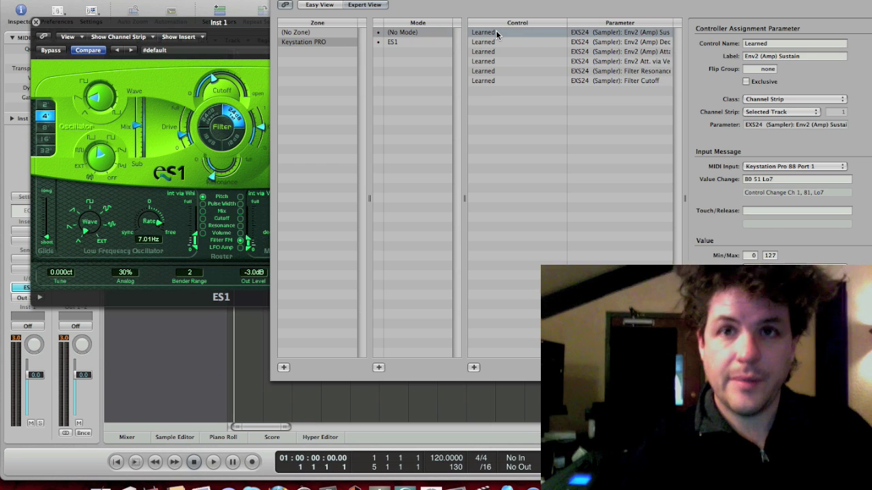
key(Delete)
key(Delete)
key(Delete)
key(Delete)
key(Delete)
key(Delete)
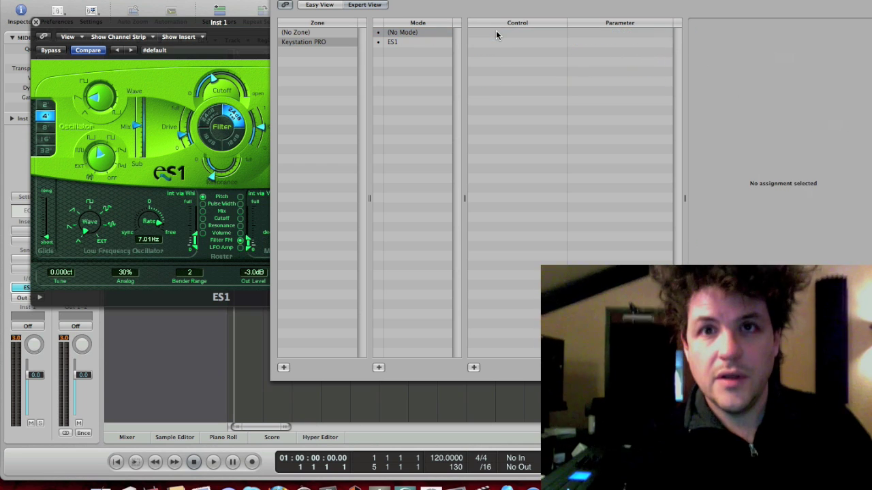
click(37, 22)
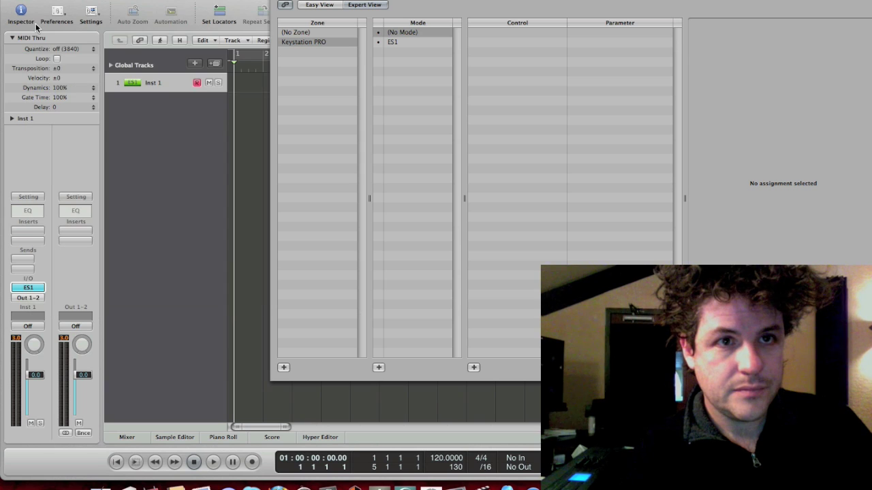
- Reload the EXS24 sampler on the track, add an EXS24 mode, and make it active
click(26, 288)
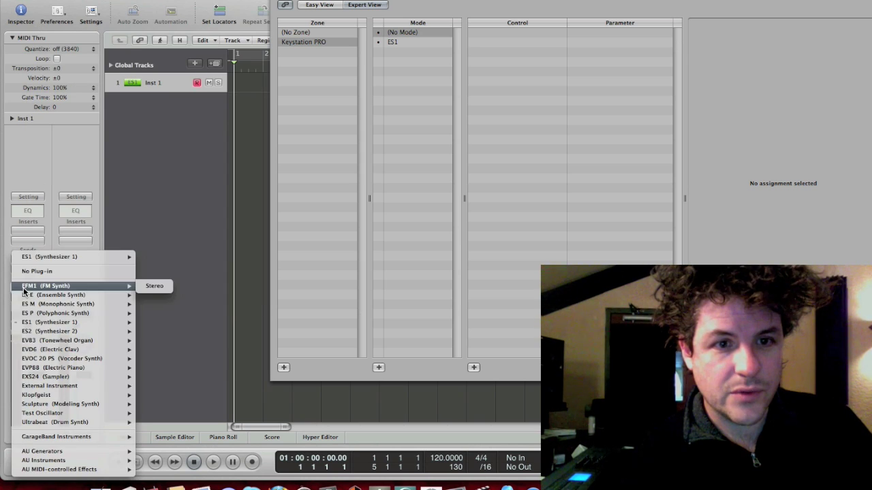
click(38, 375)
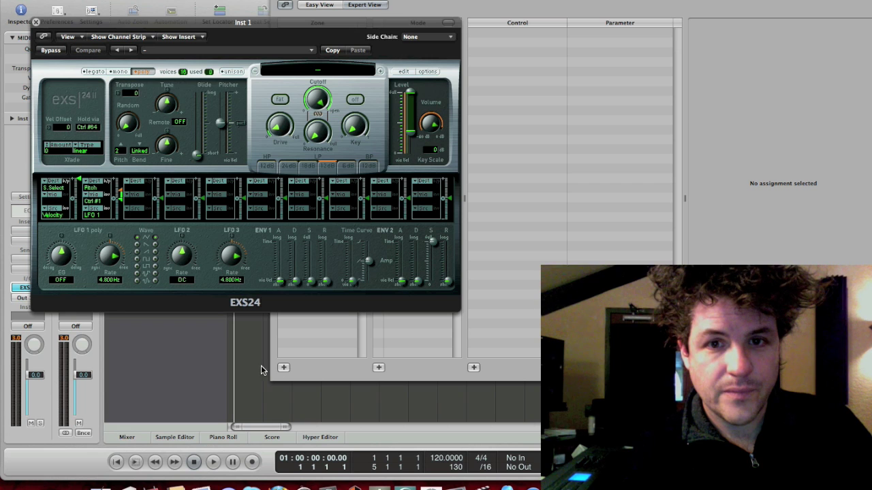
click(382, 366)
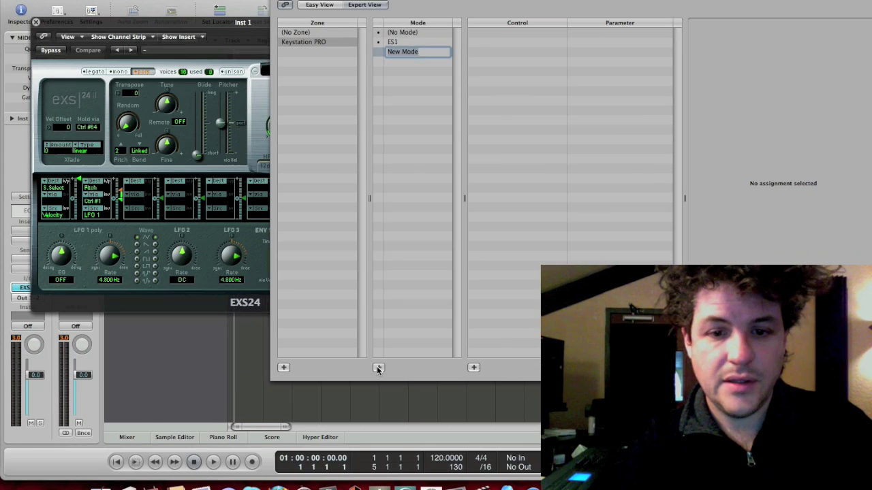
text(EXS24)
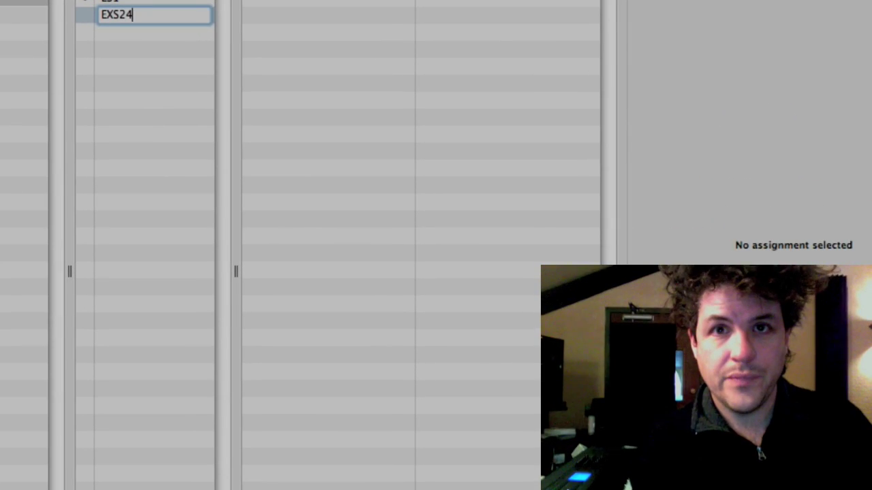
key(Return)
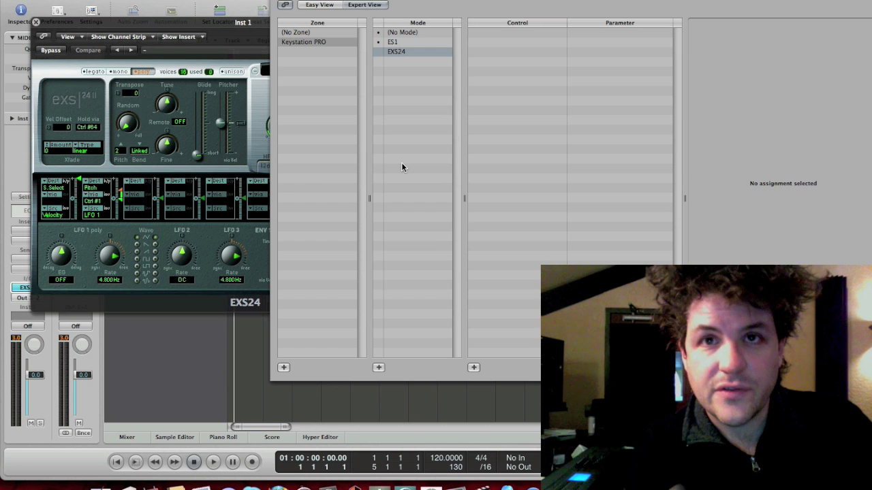
double_click(397, 52)
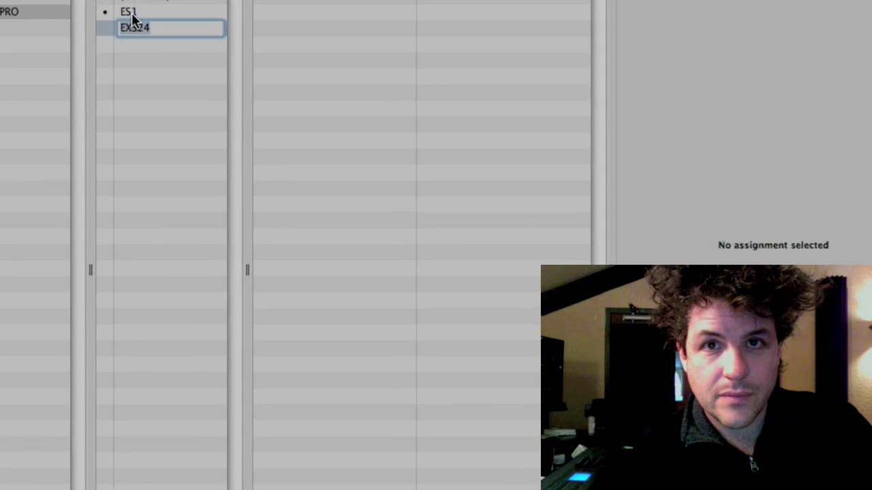
click(132, 15)
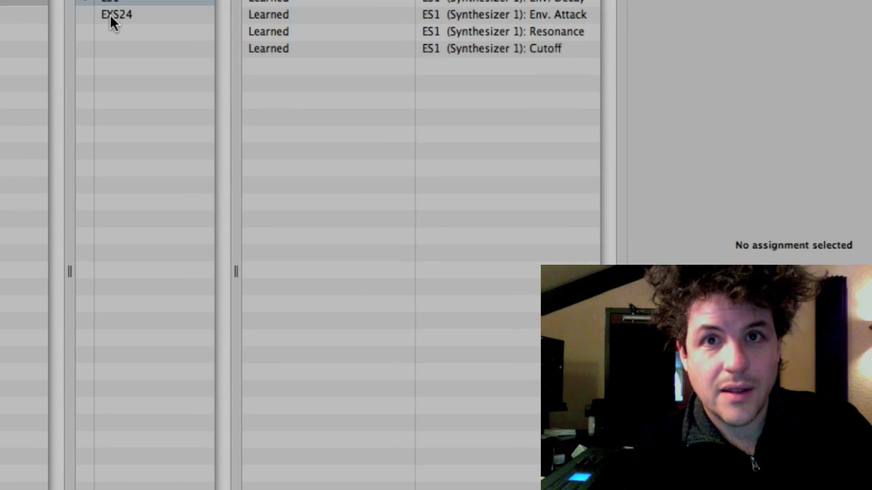
click(129, 29)
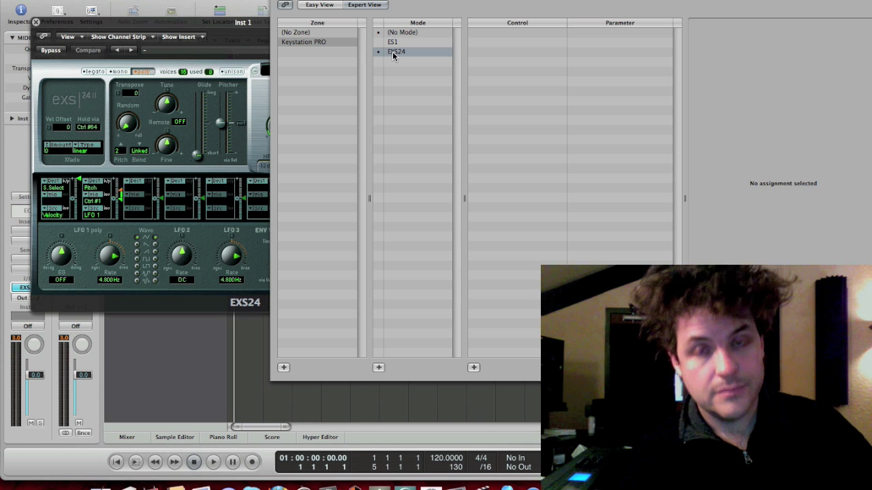
- Bring the EXS24 sampler window in front of the Controller Assignments window
click(218, 31)
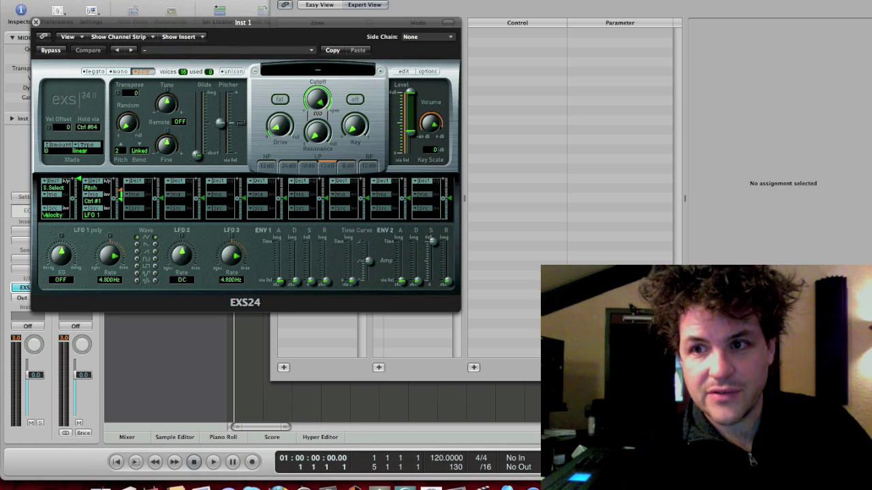
- Learn Keystation controls for EXS24 filter resonance and Env2 velocity attack, decay, sustain and release
click(507, 32)
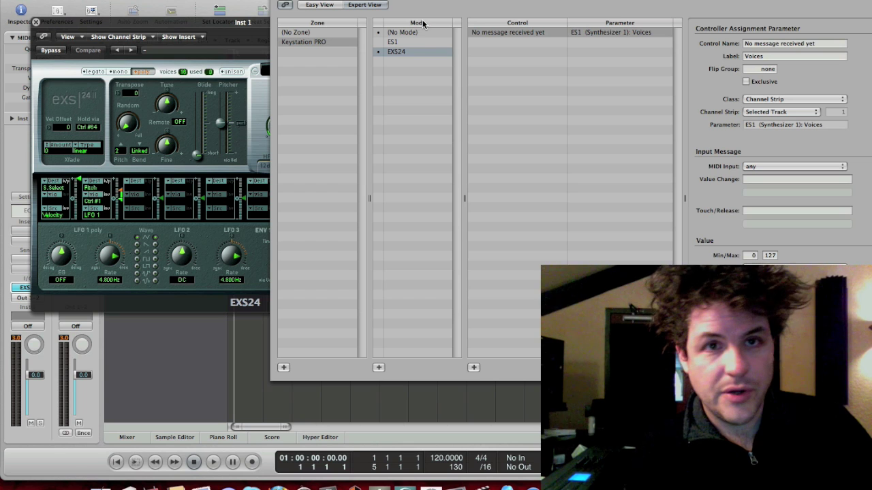
click(192, 25)
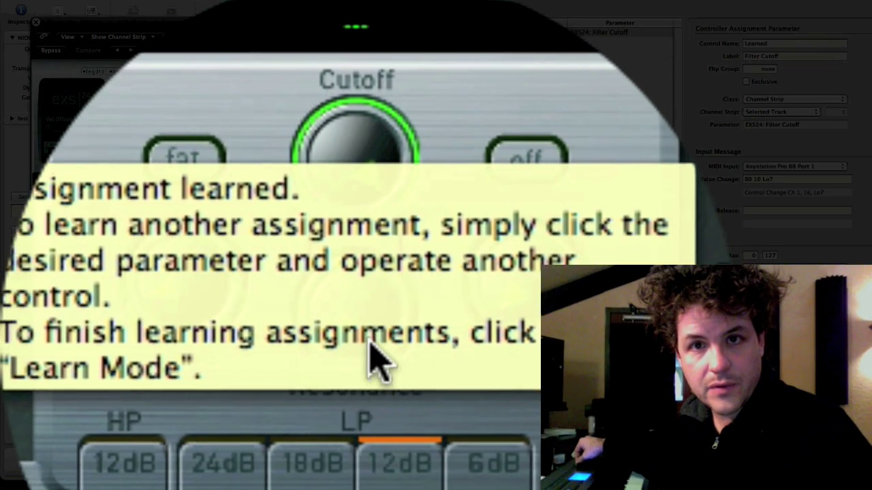
click(368, 339)
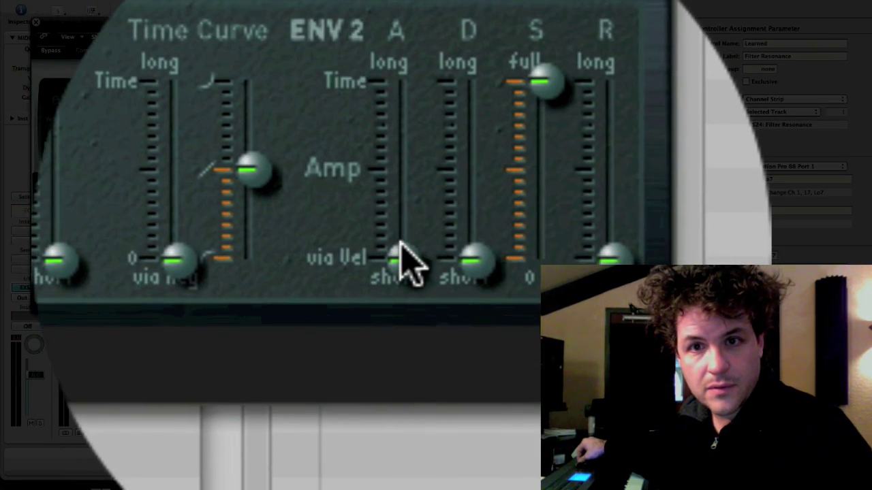
click(403, 263)
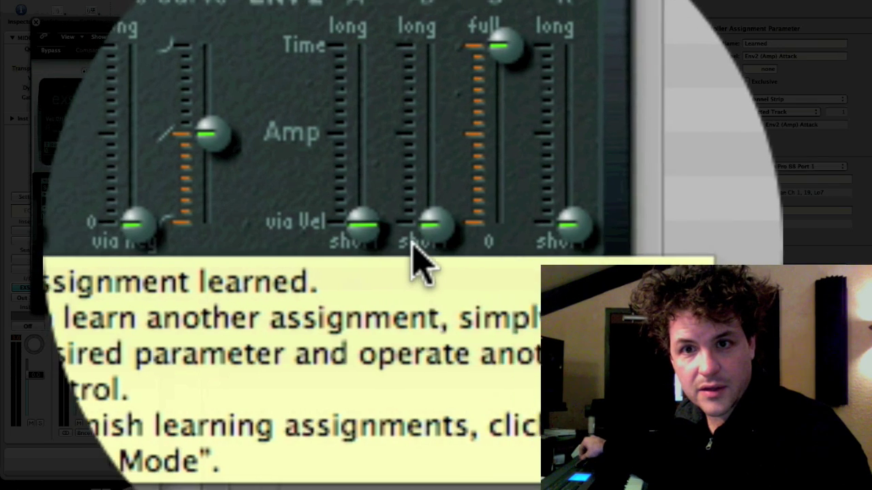
click(479, 225)
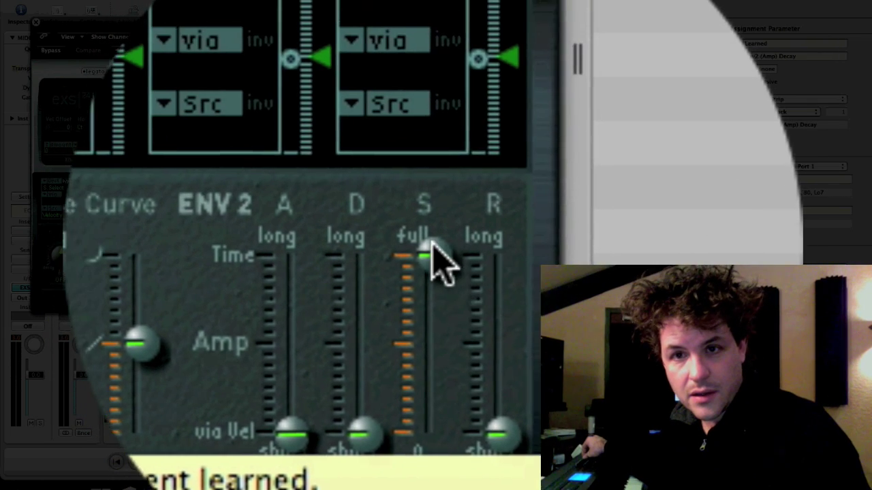
click(486, 61)
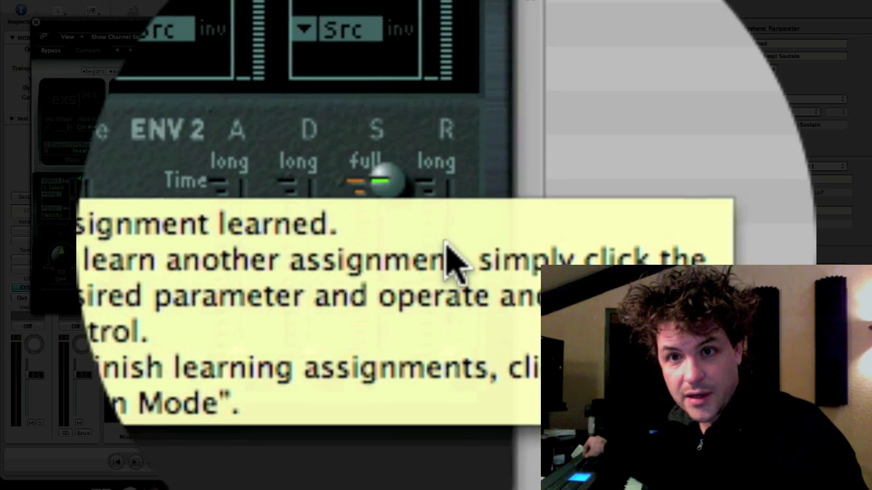
click(504, 320)
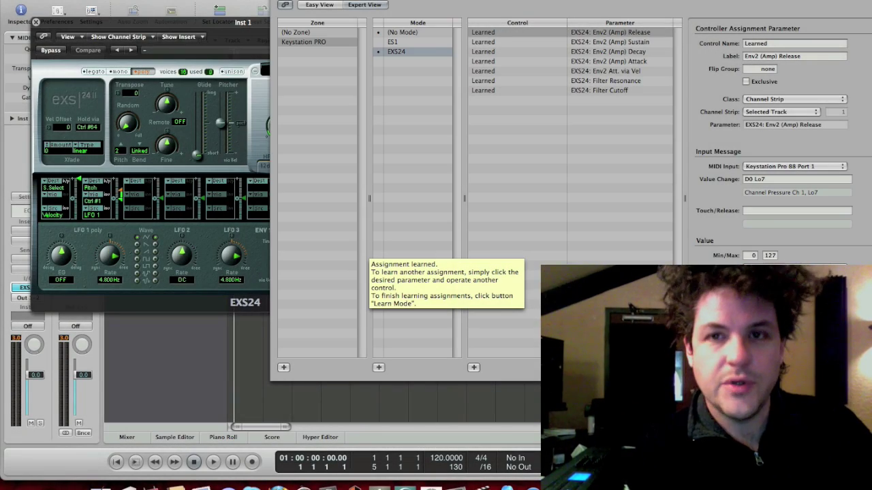
click(393, 43)
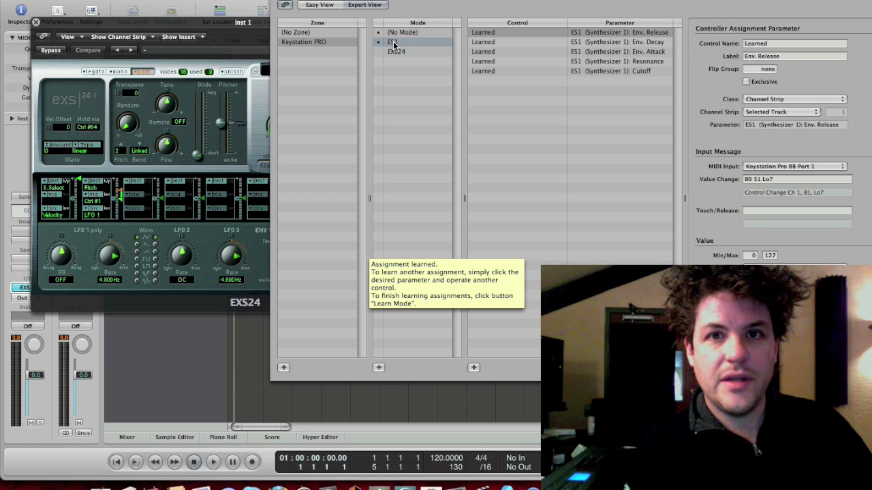
click(184, 26)
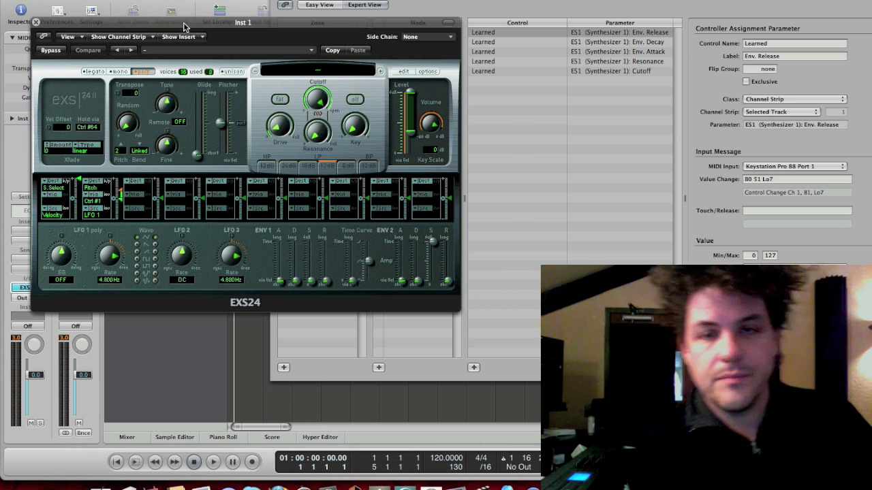
click(415, 5)
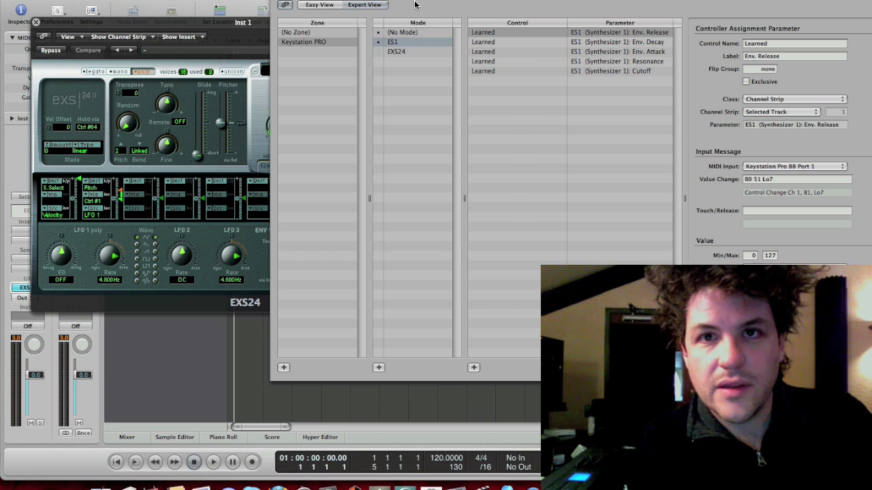
click(401, 54)
click(251, 28)
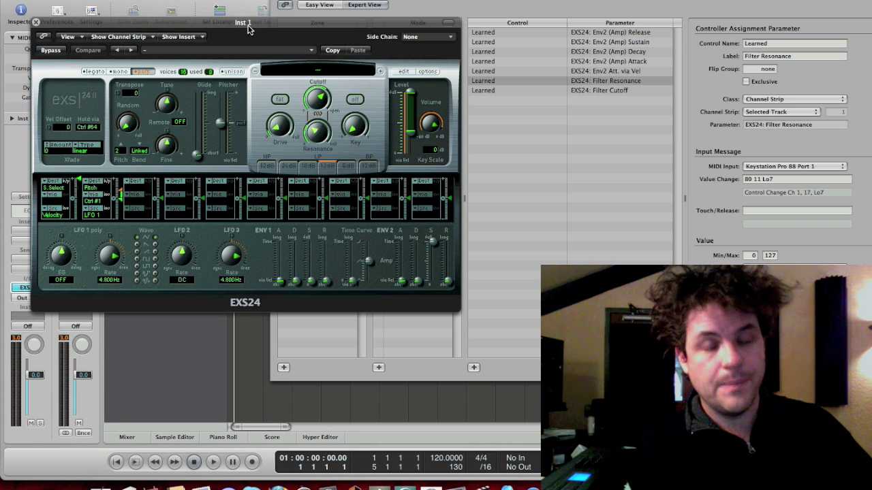
- Close the EXS24 window and learn two Keystation button assignments under (No Mode)
click(36, 22)
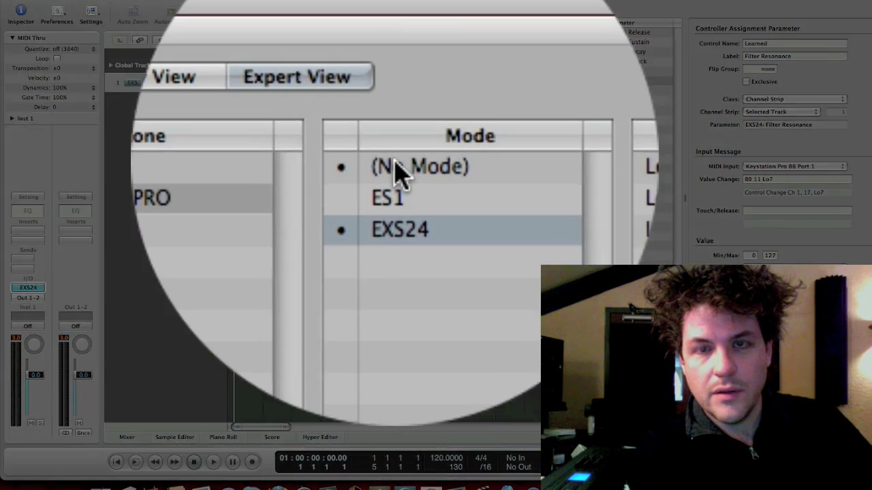
click(396, 62)
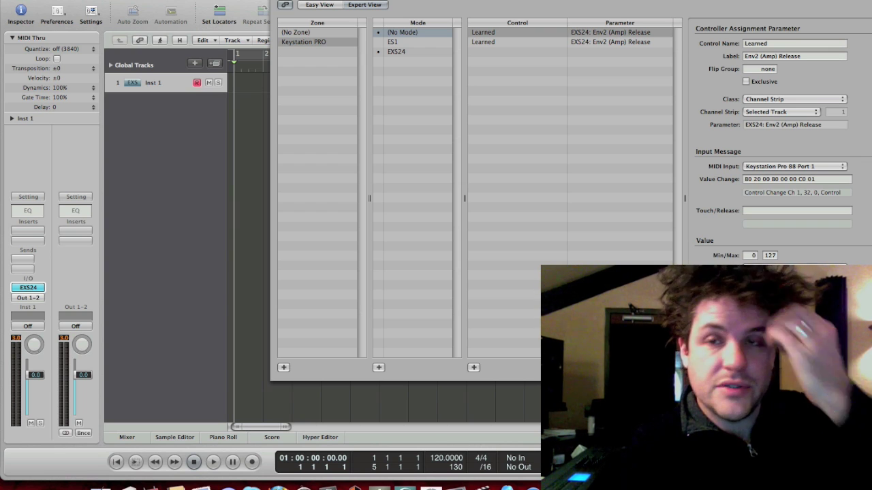
click(518, 63)
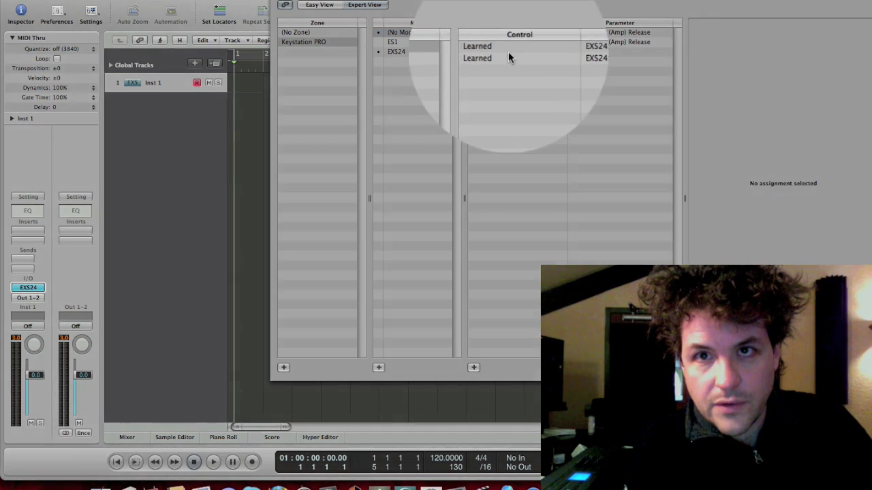
- Make the first (No Mode) assignment a Mode Change targeting Keystation PRO: ES1
click(508, 33)
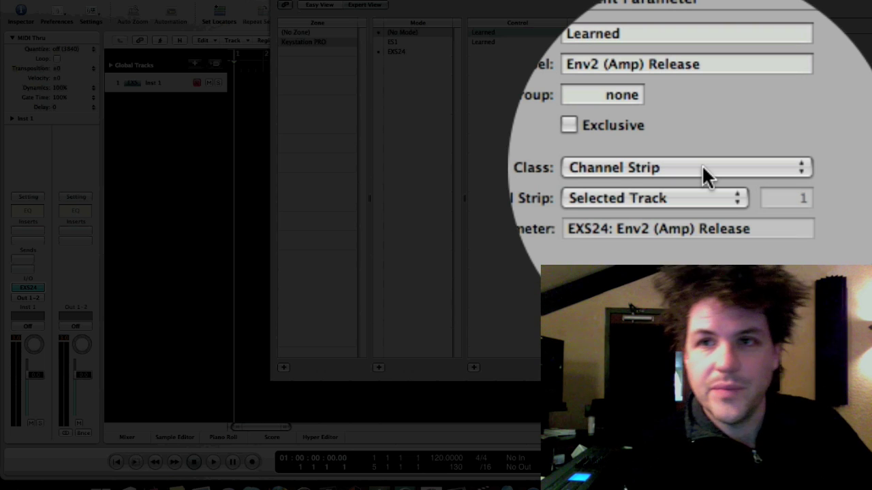
click(702, 167)
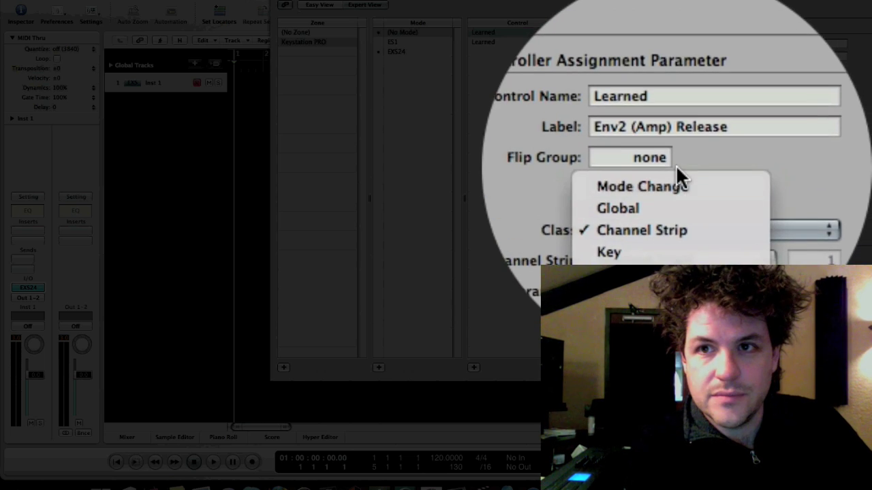
click(676, 168)
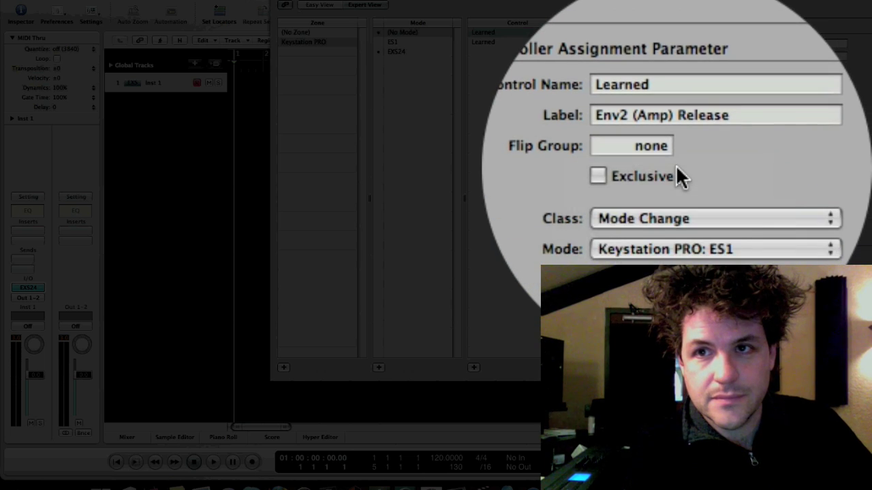
click(675, 167)
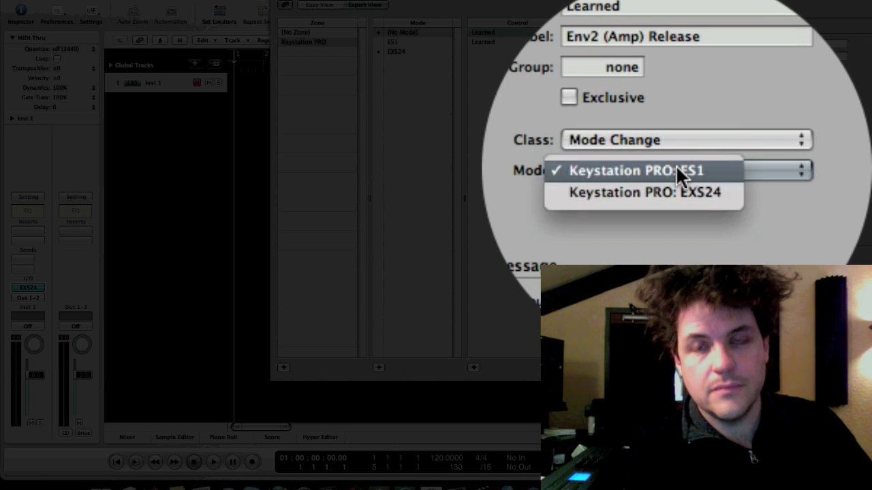
click(676, 169)
click(677, 169)
- Make the second (No Mode) assignment a Mode Change also targeting Keystation PRO: ES1
click(676, 166)
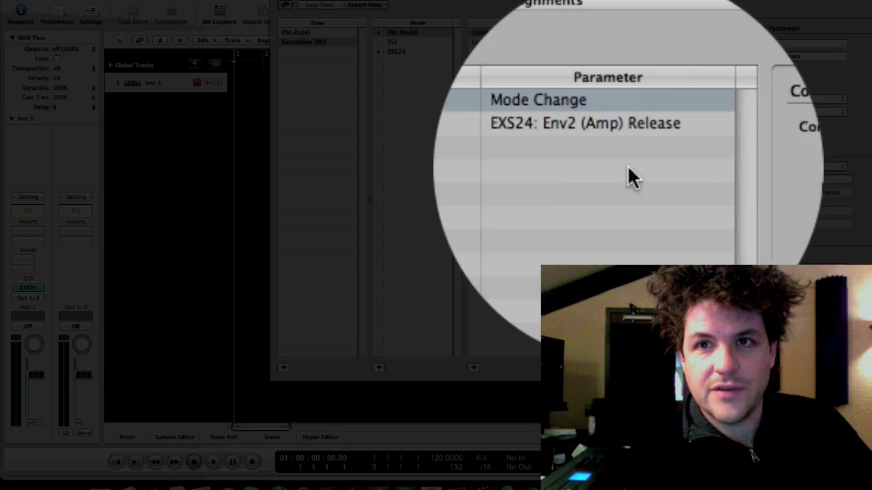
click(482, 41)
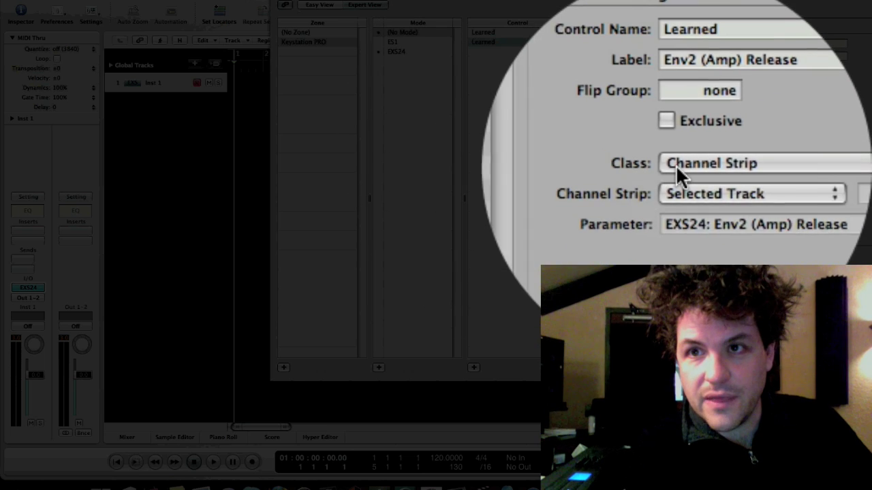
click(676, 166)
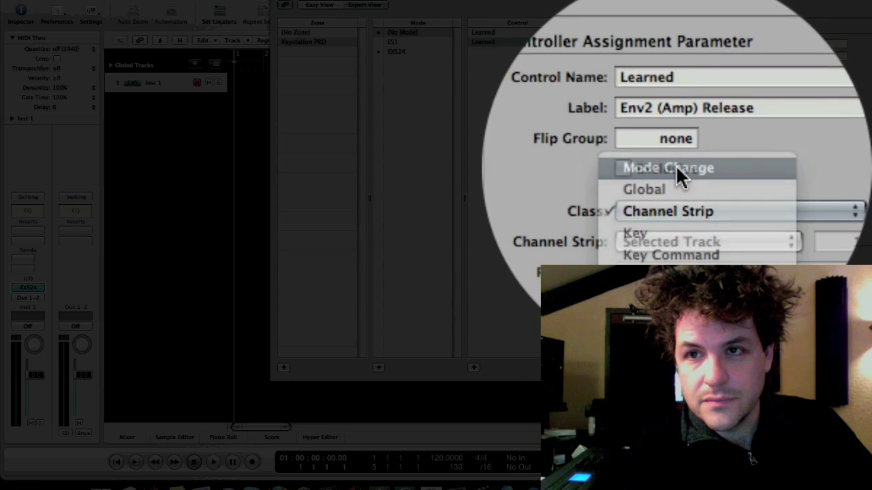
click(675, 166)
click(676, 166)
click(676, 168)
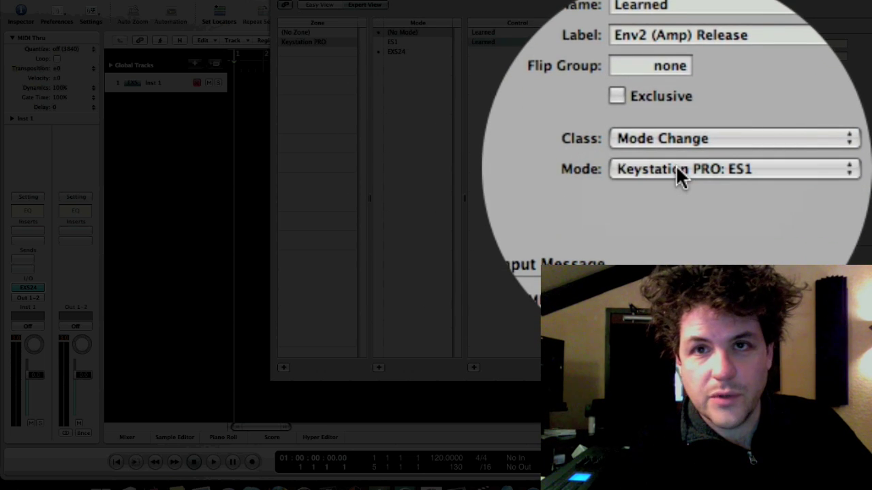